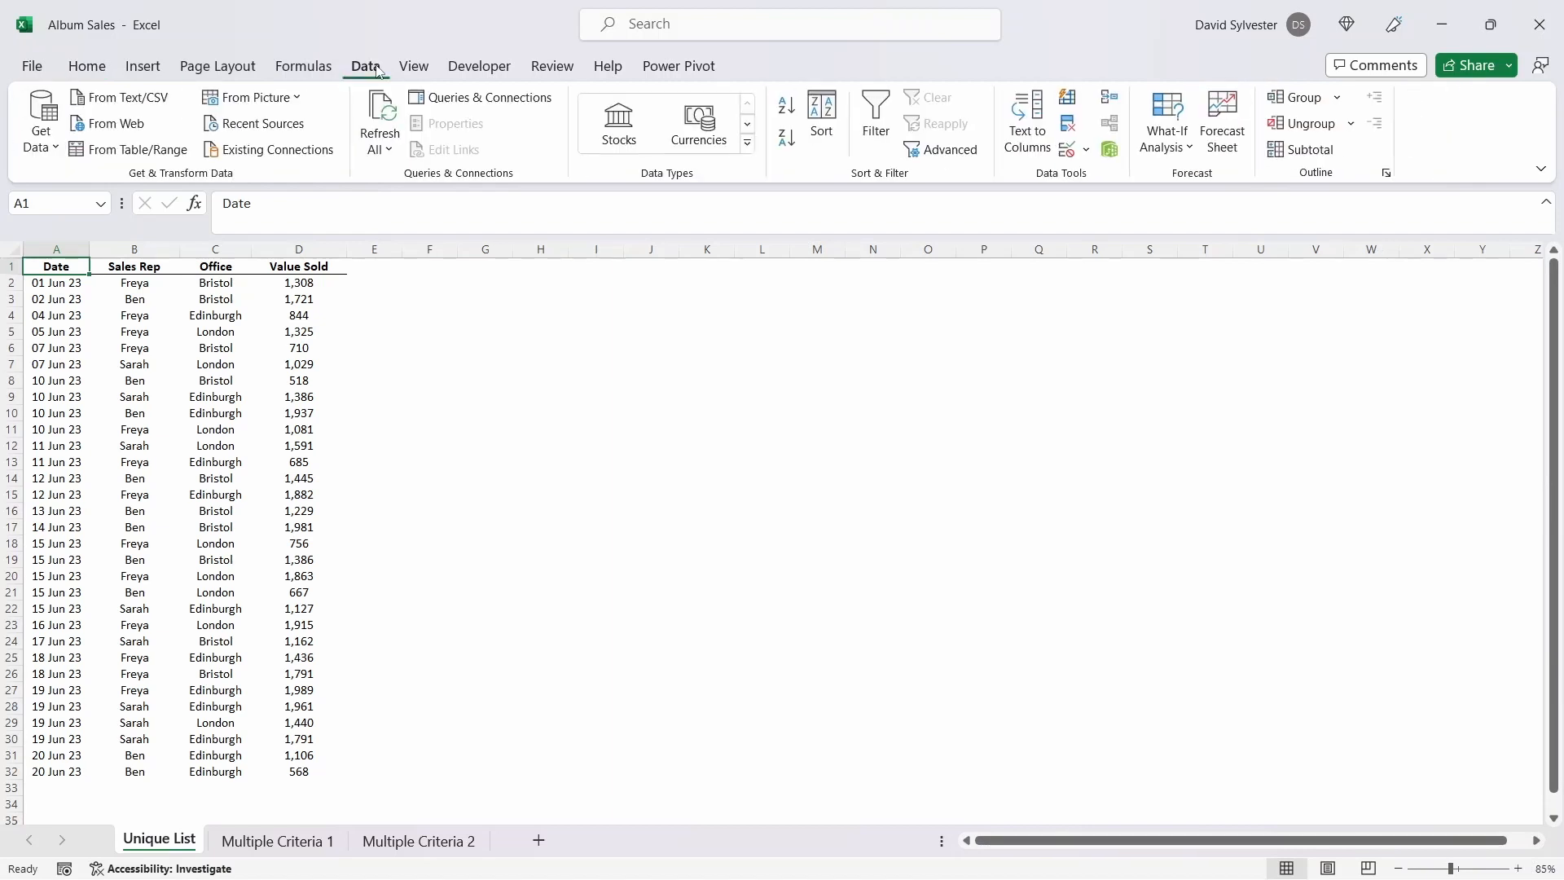
Use Advanced Filter to copy only the unique records from the Date column, A1:A32, to cell F2, with no criteria range.
click(969, 156)
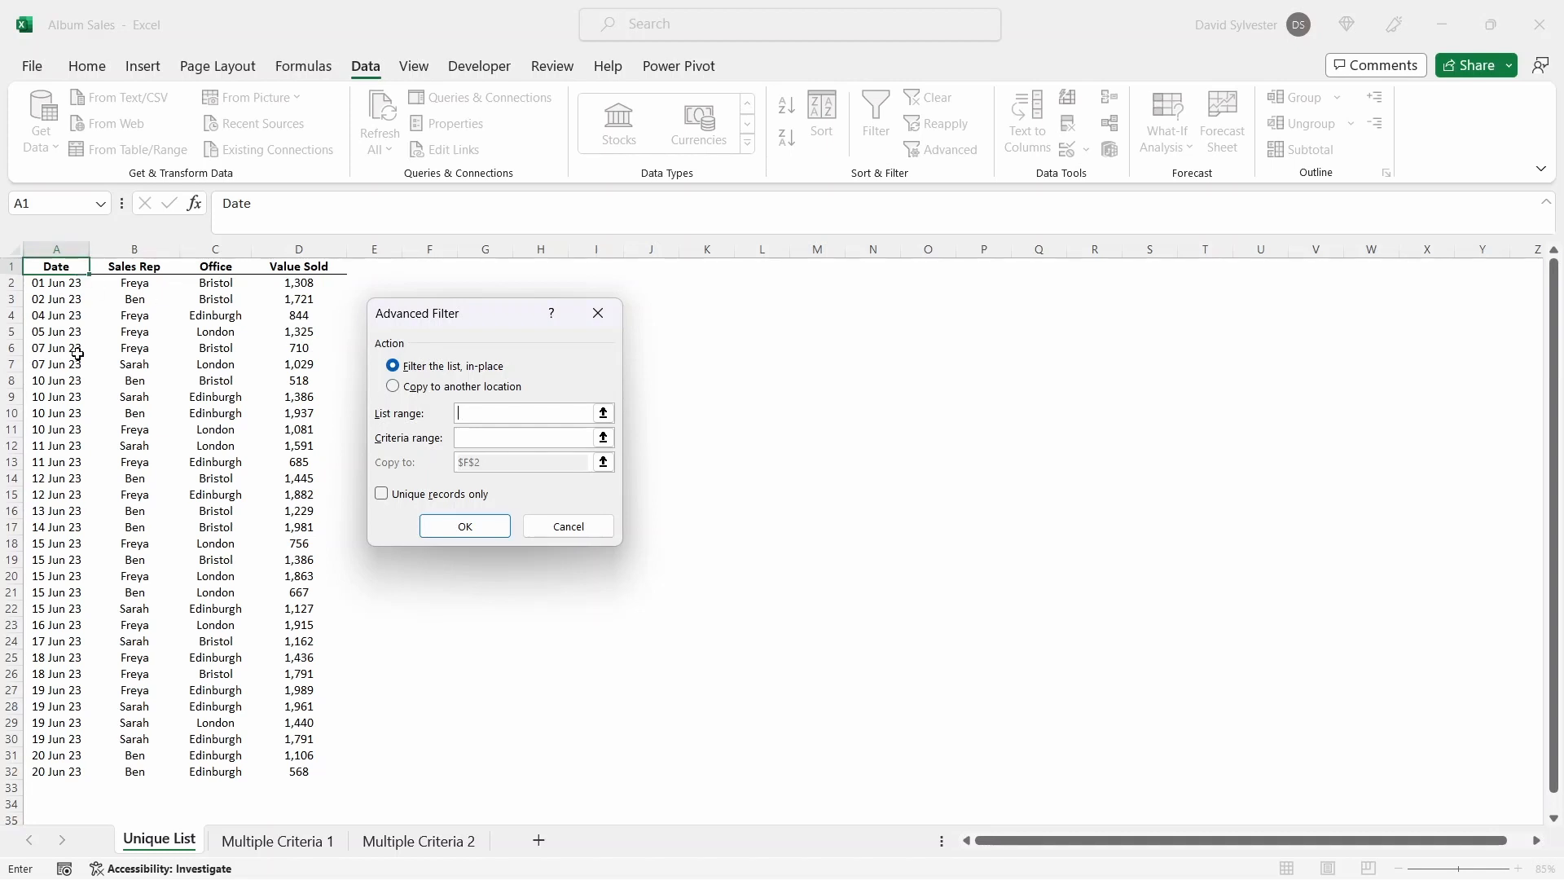
click(394, 387)
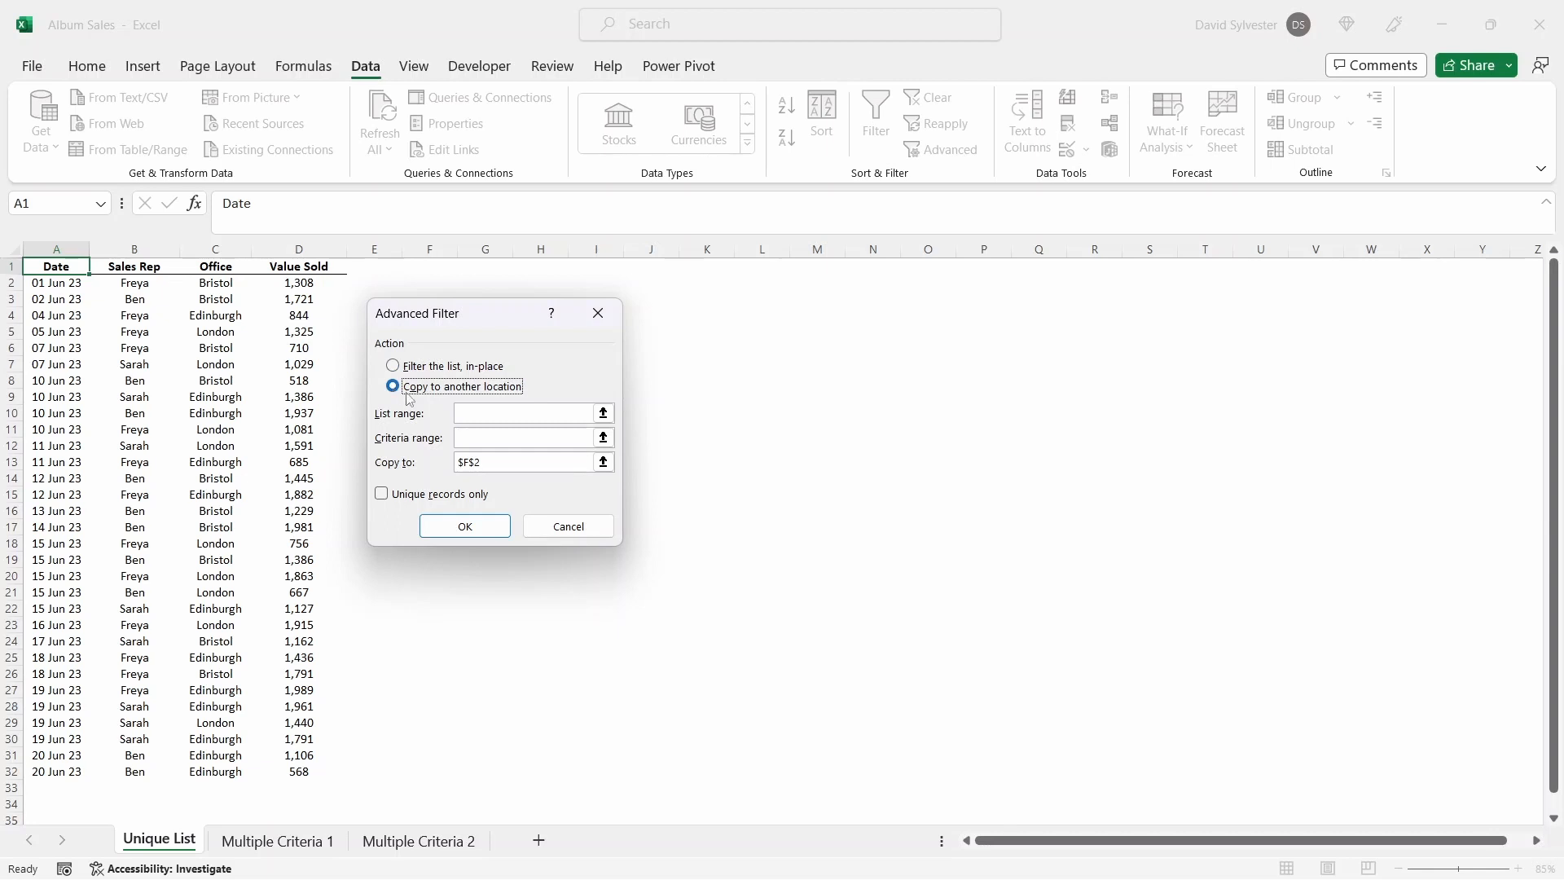
click(496, 413)
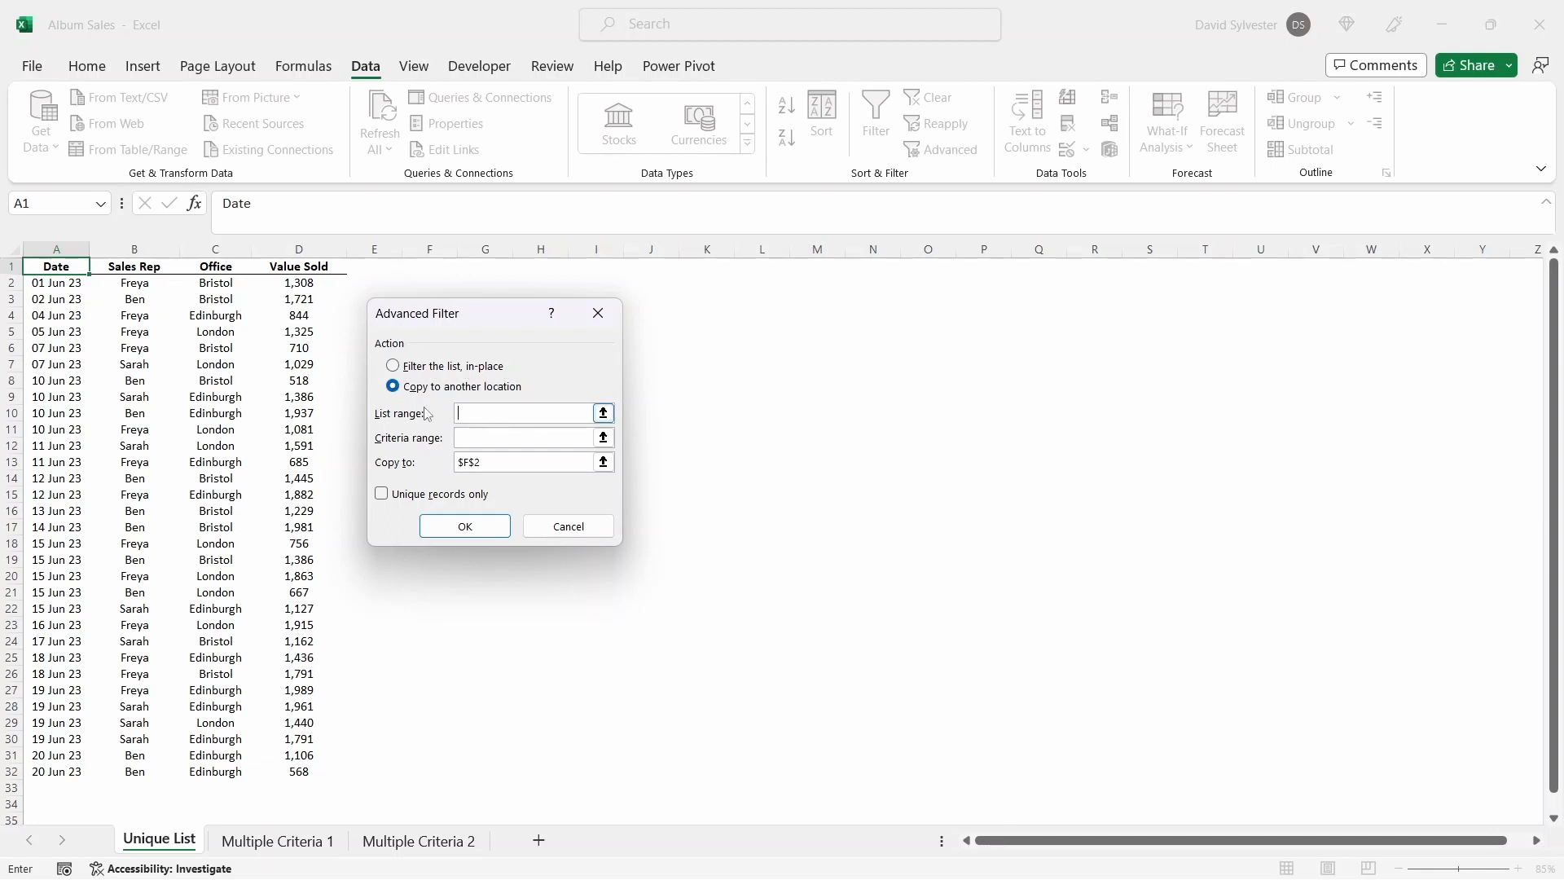
drag(66, 268, 56, 771)
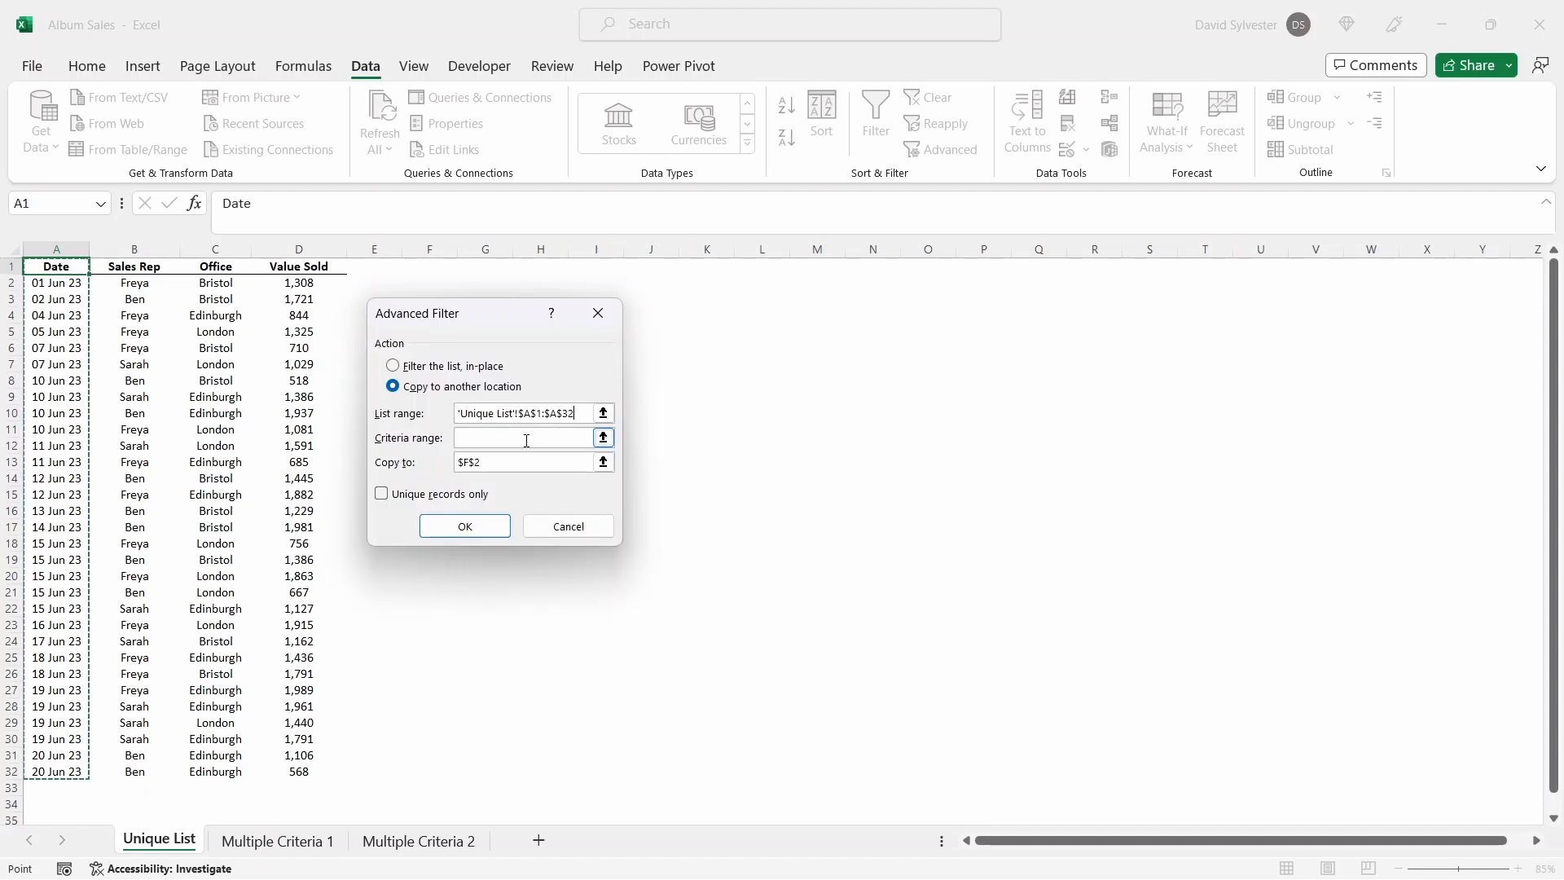
click(527, 440)
click(499, 457)
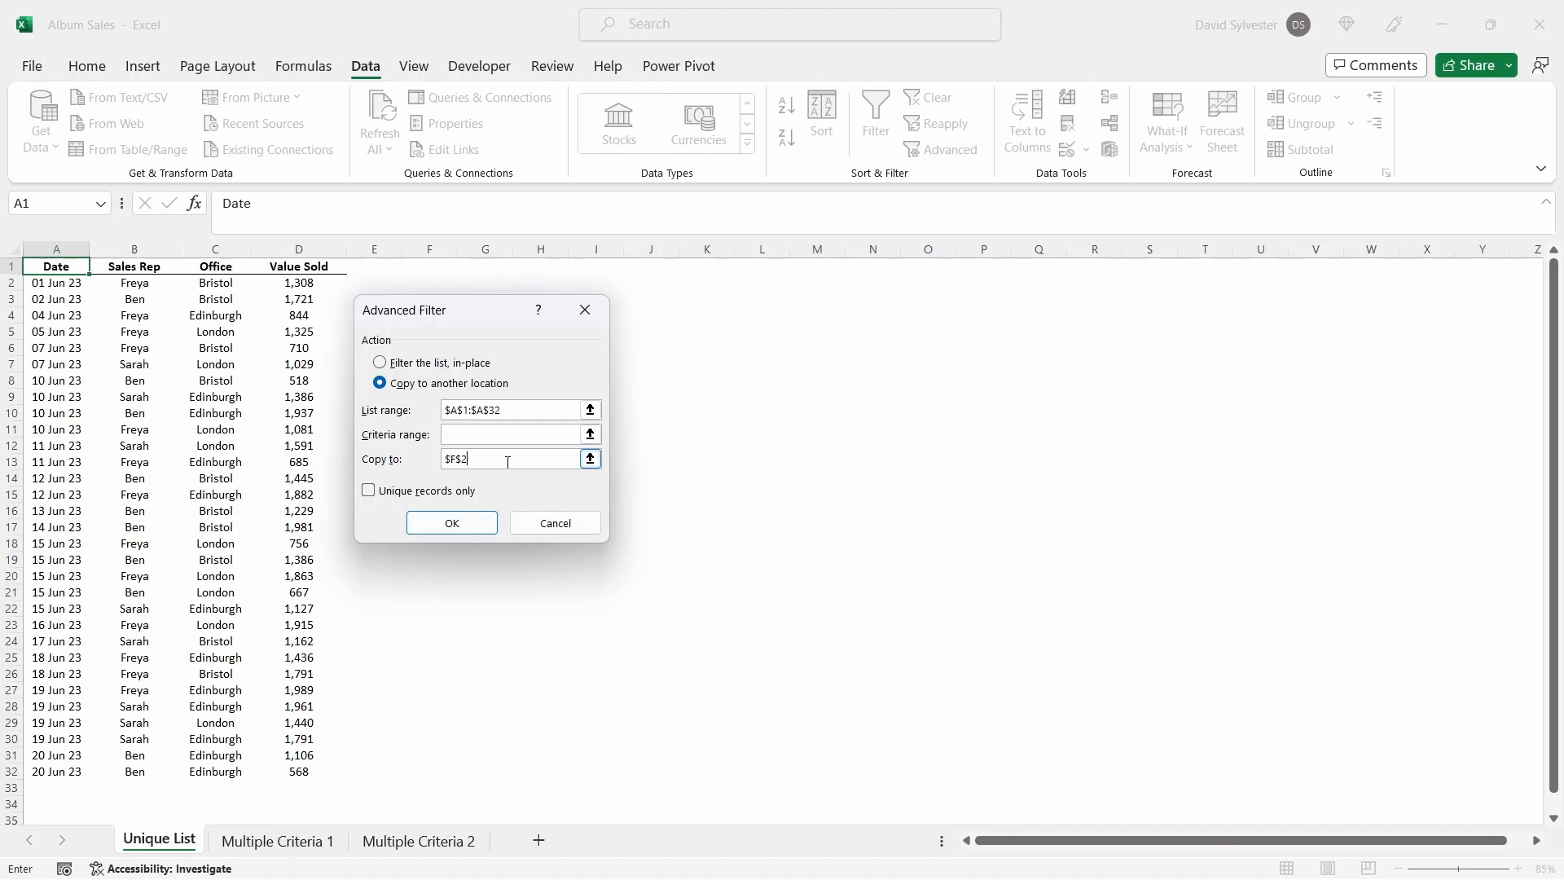
click(369, 492)
click(485, 531)
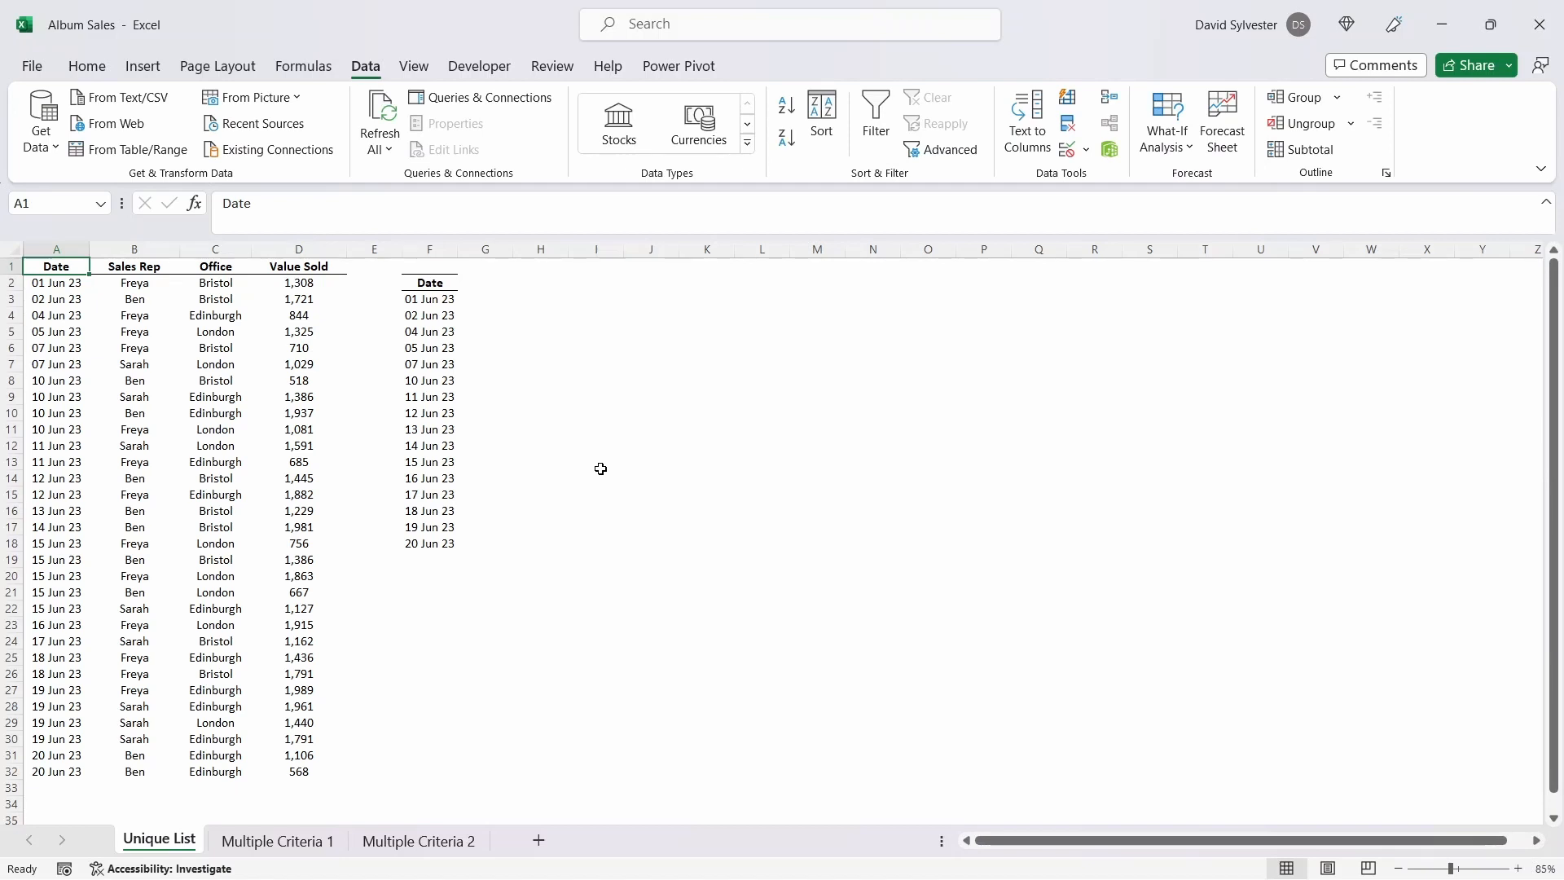
On the Multiple Criteria 1 sheet, start an Advanced Filter that copies to another location, with list range A1:D32.
key(ctrl+Page_Down)
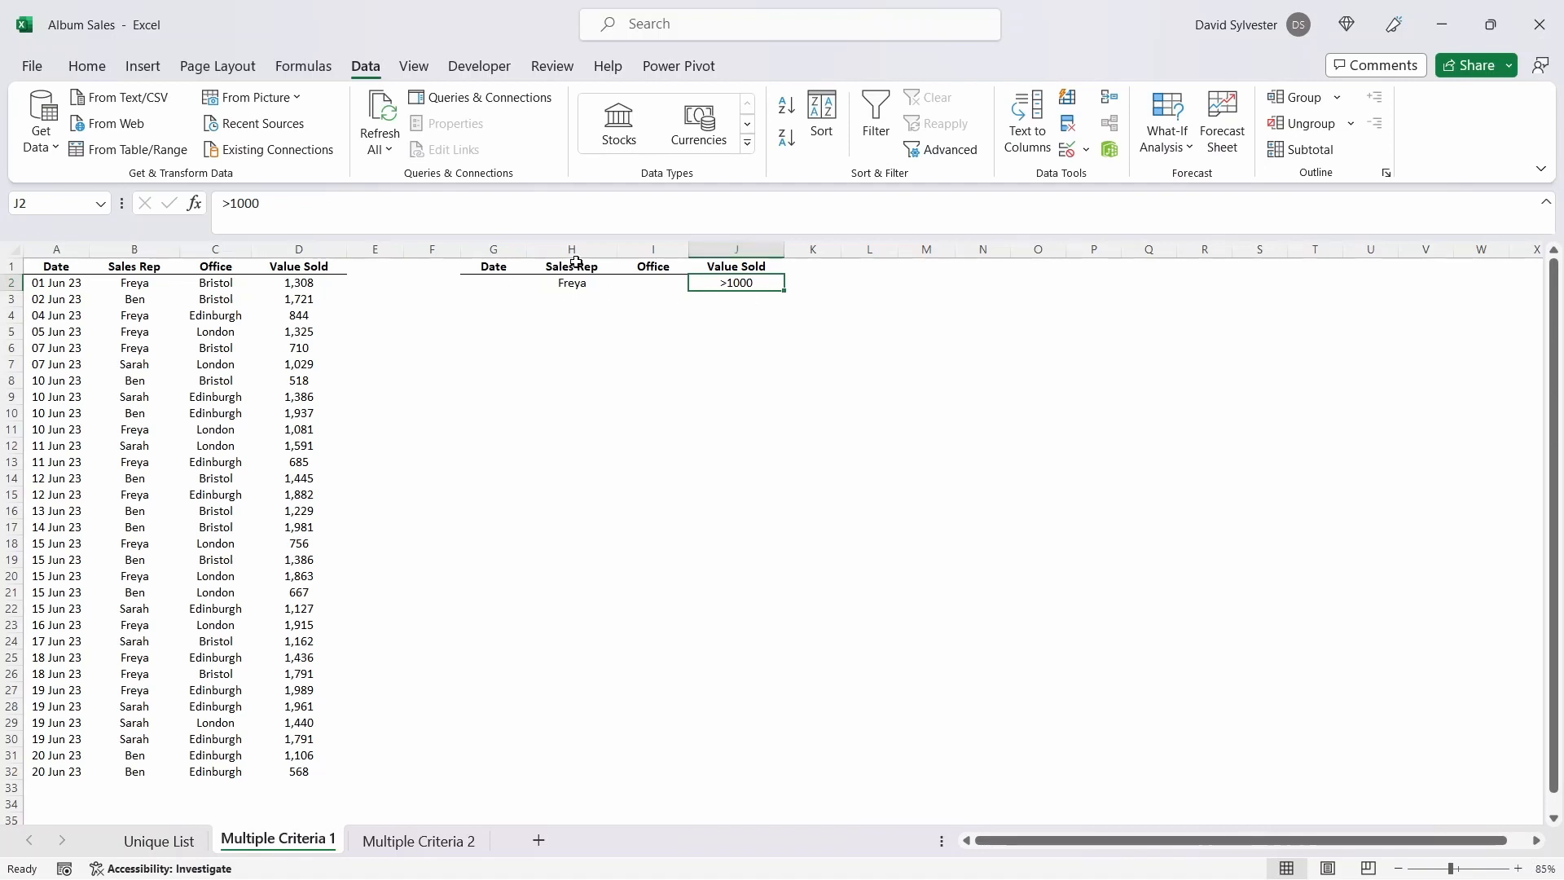
click(496, 336)
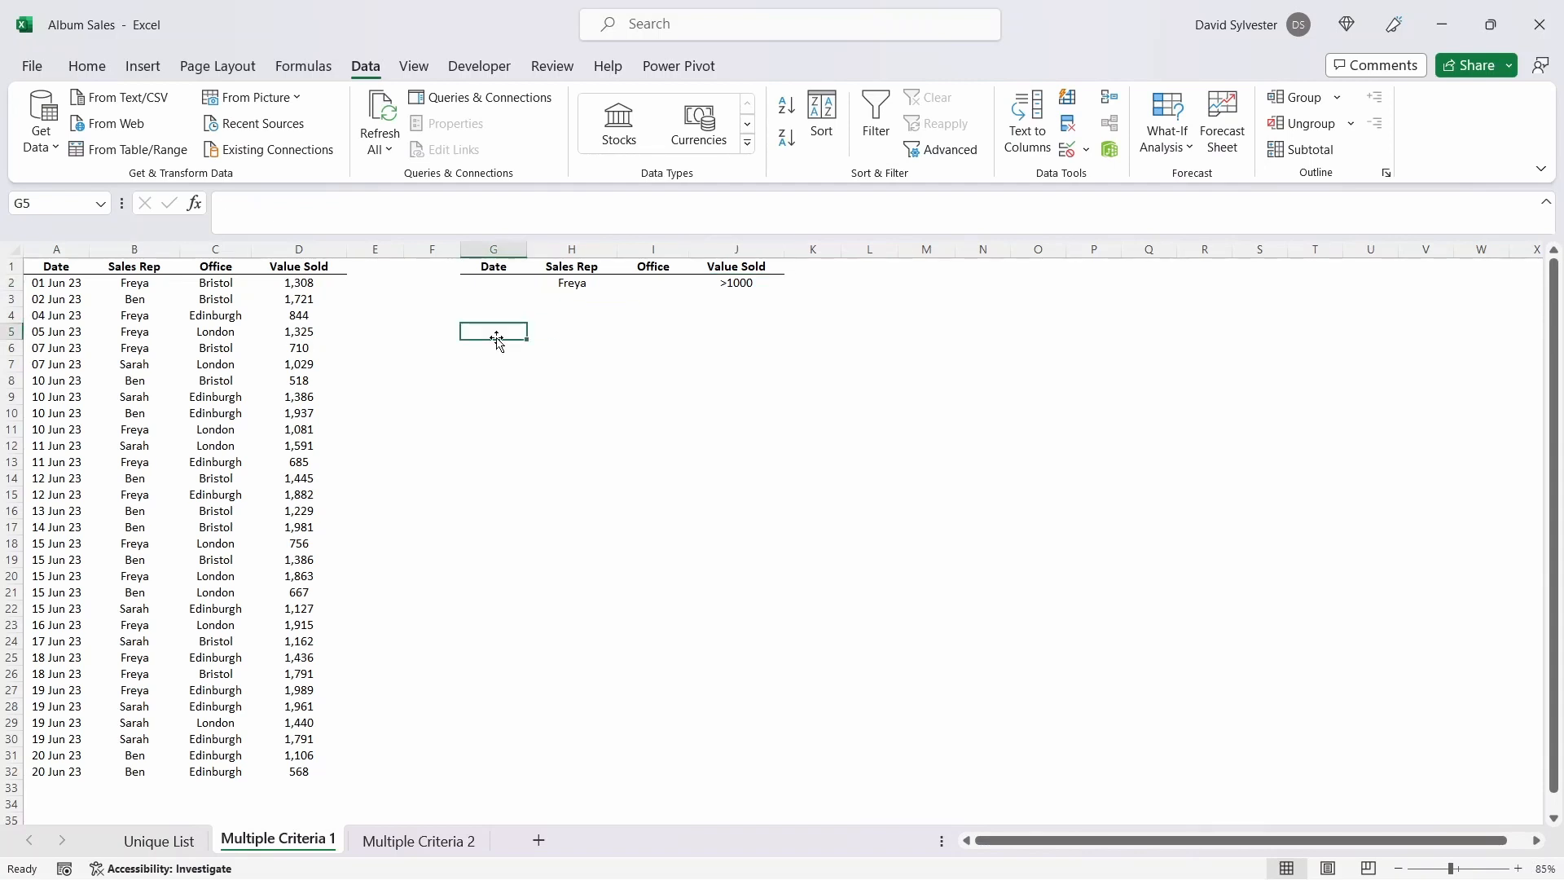
click(945, 150)
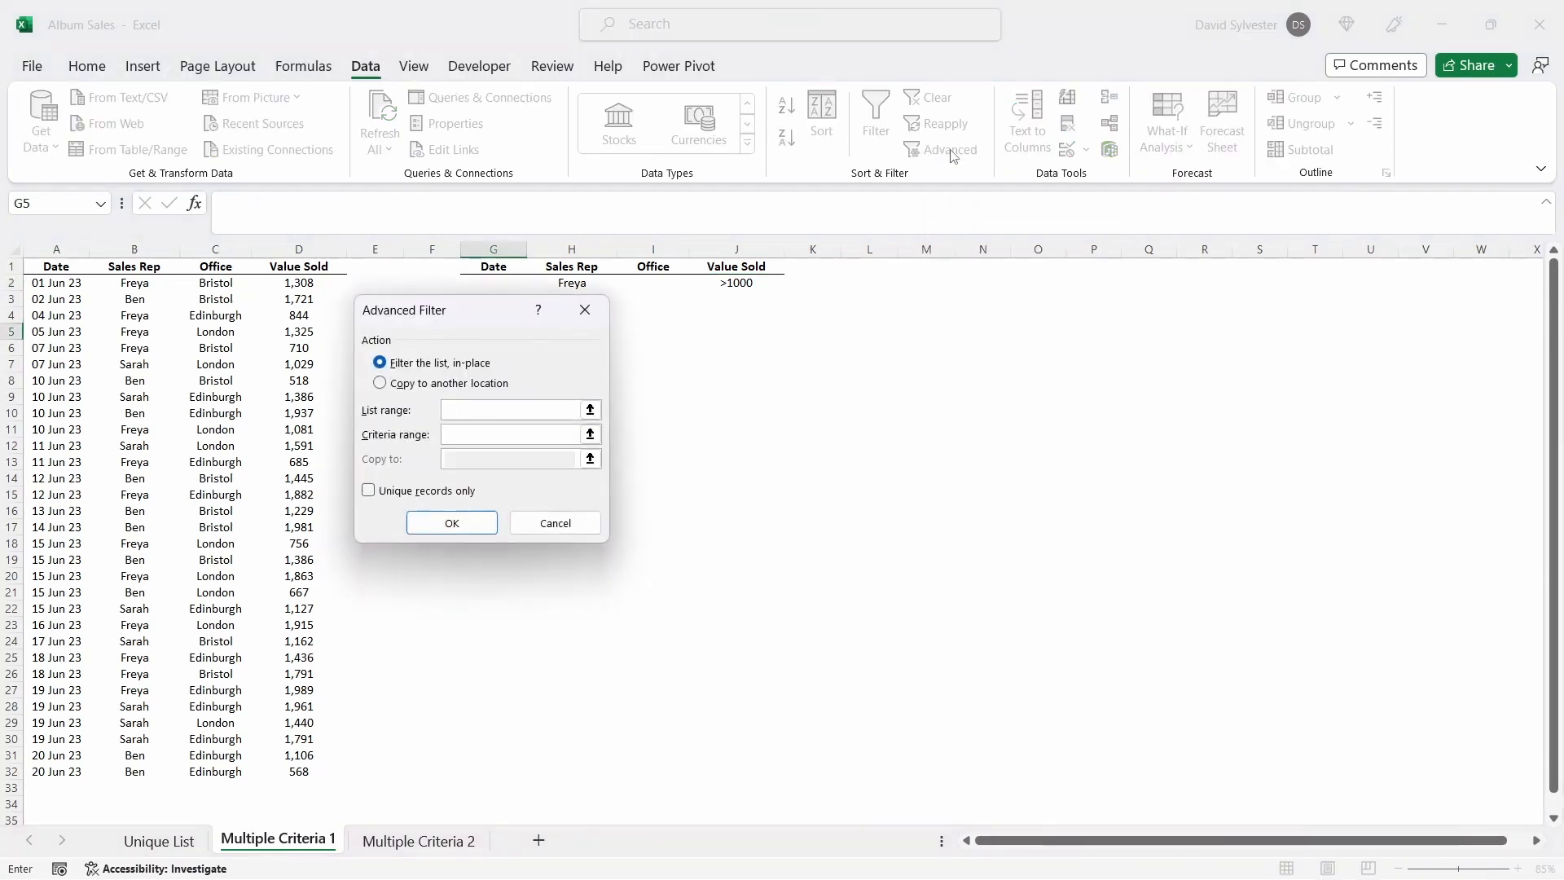
click(381, 385)
click(473, 409)
drag(65, 266, 286, 768)
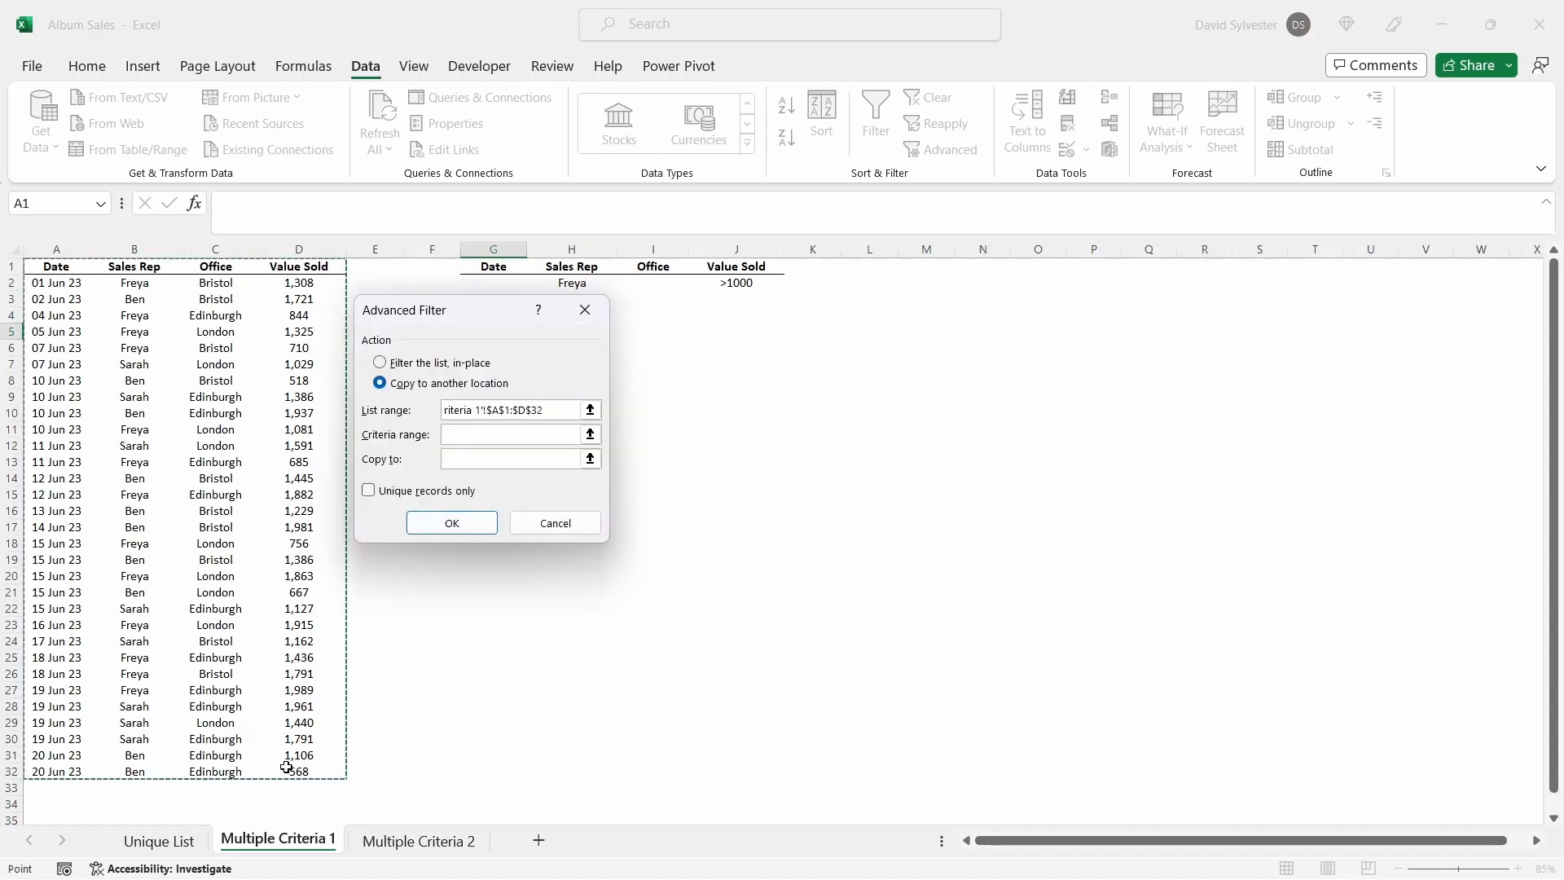
Set the criteria range to G1:J2 and the copy destination to G5, and run the filter.
click(479, 435)
drag(494, 266, 735, 290)
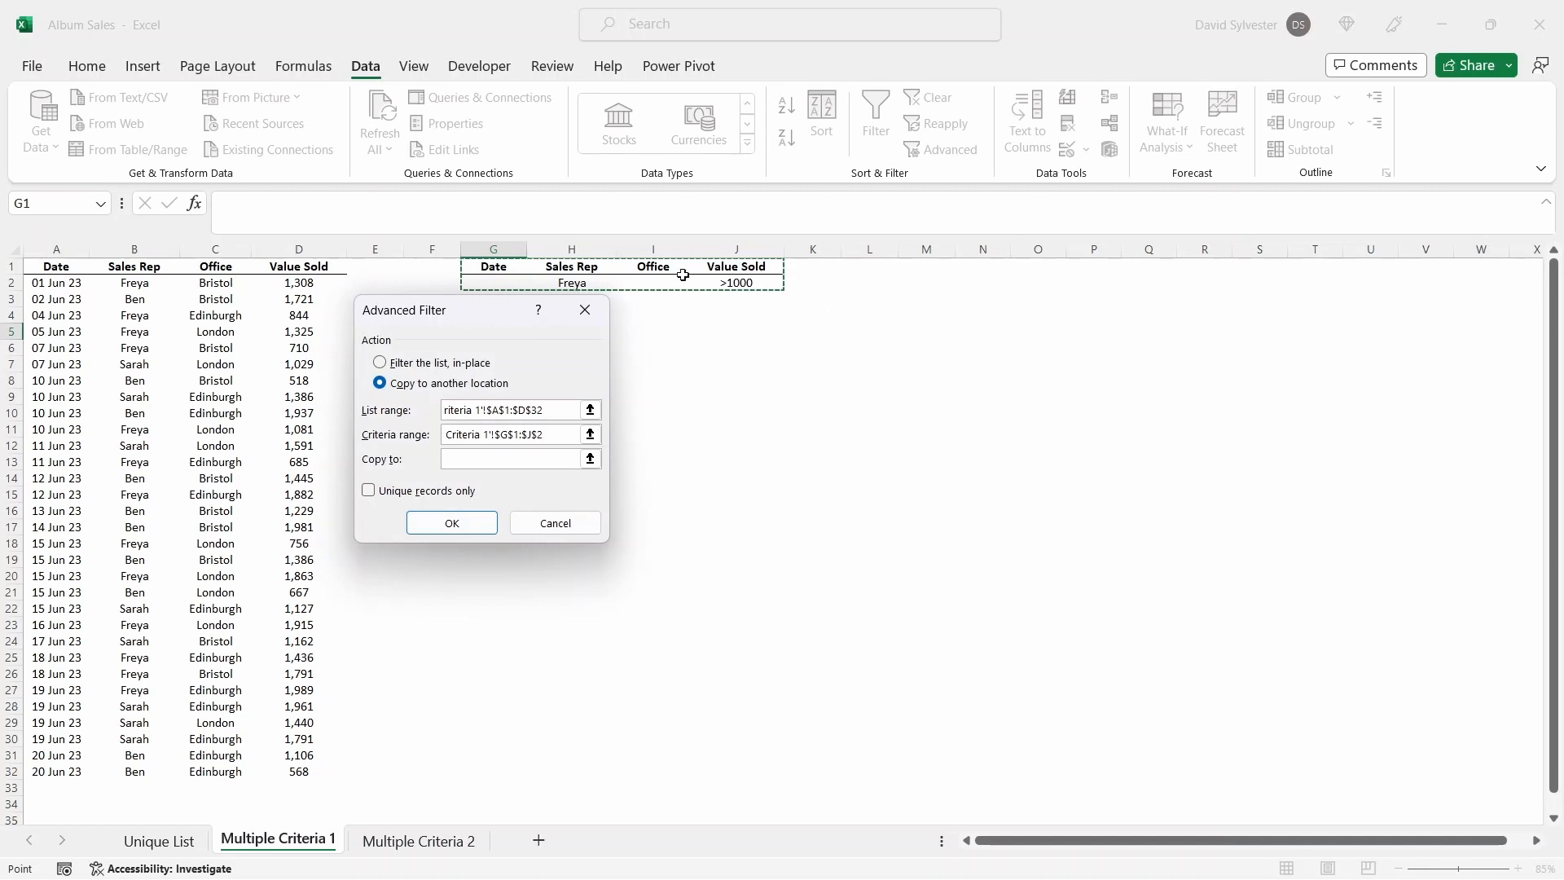
click(478, 459)
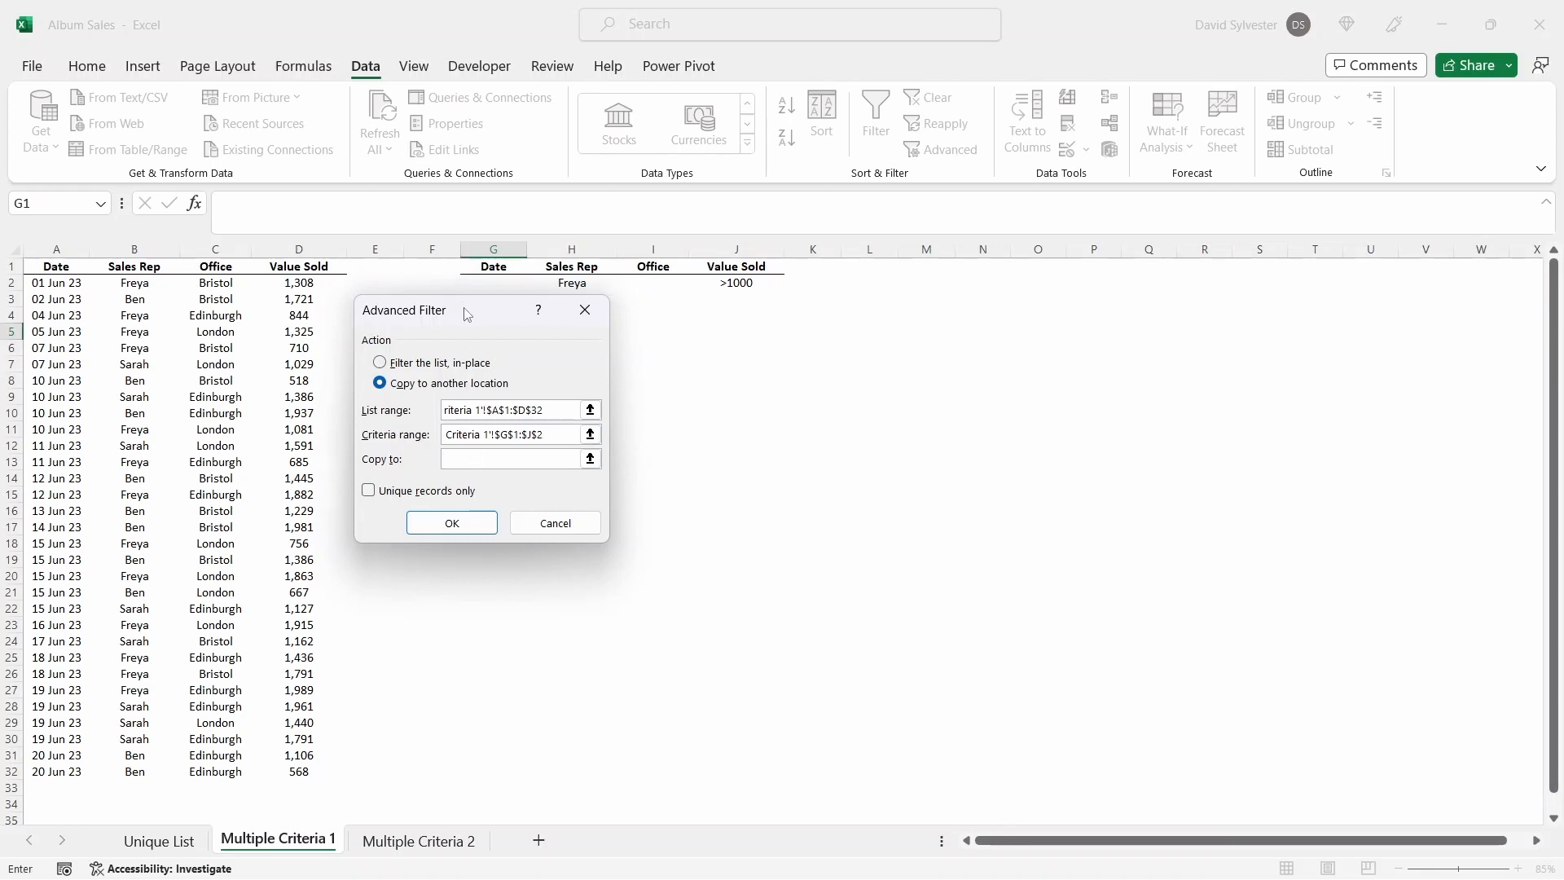
drag(464, 310, 468, 474)
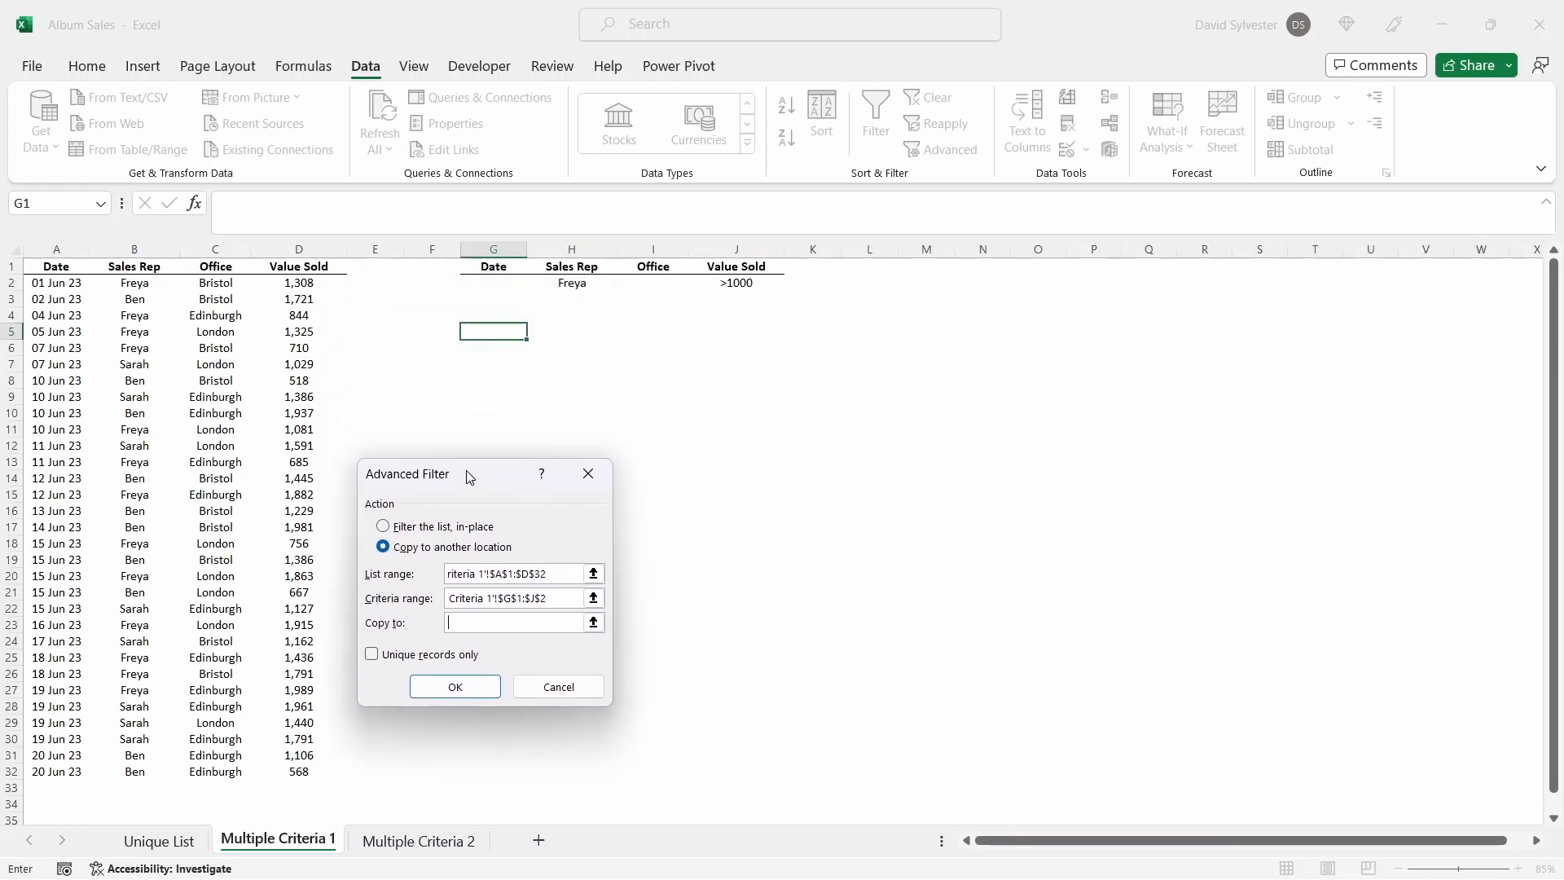
click(501, 335)
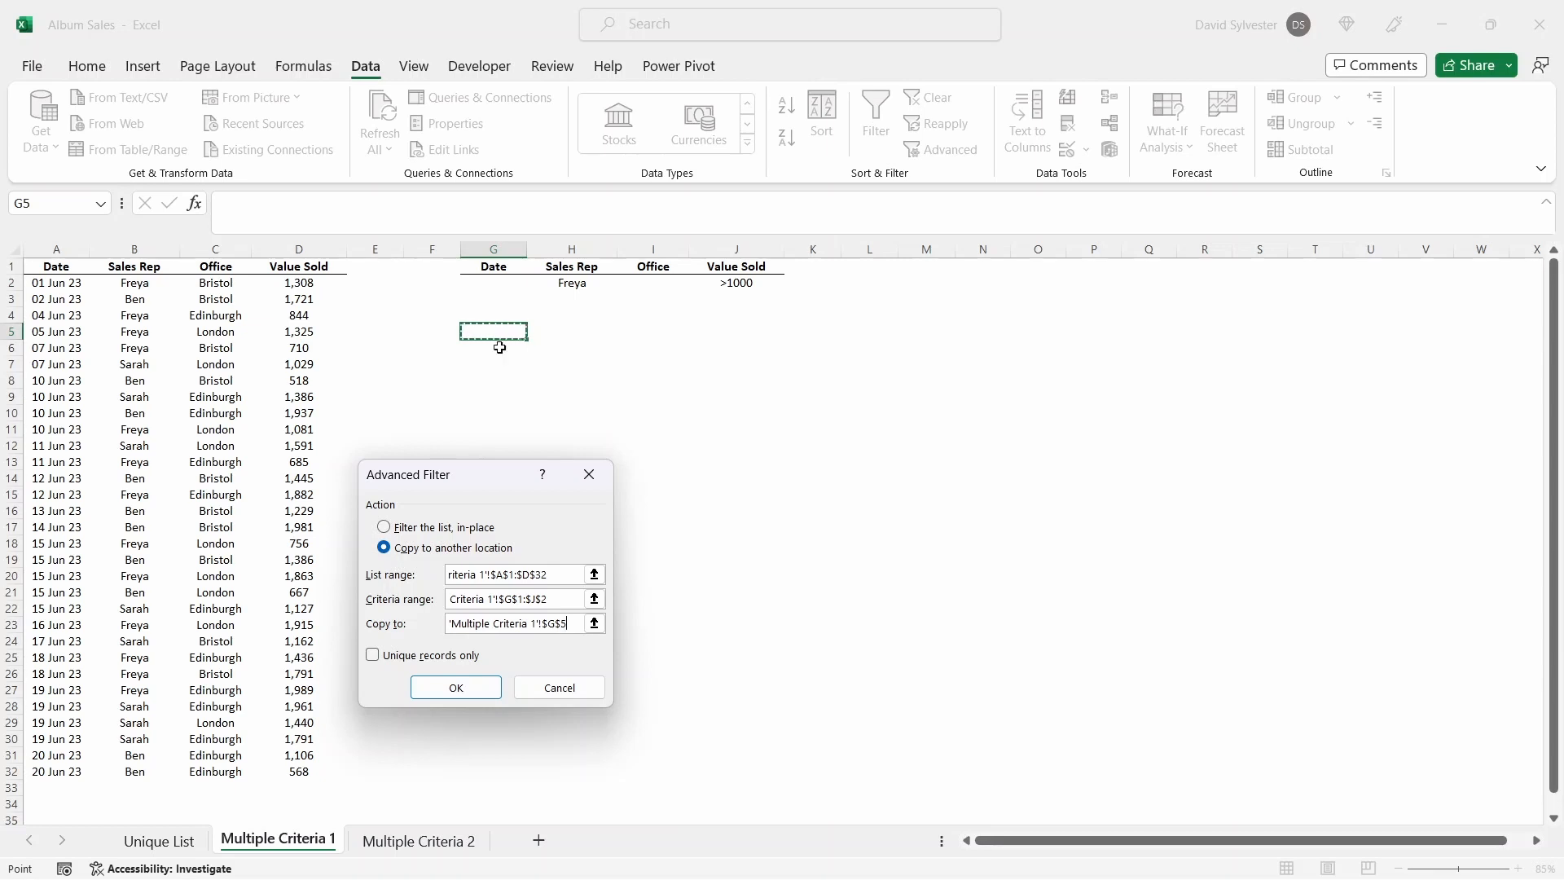
click(455, 687)
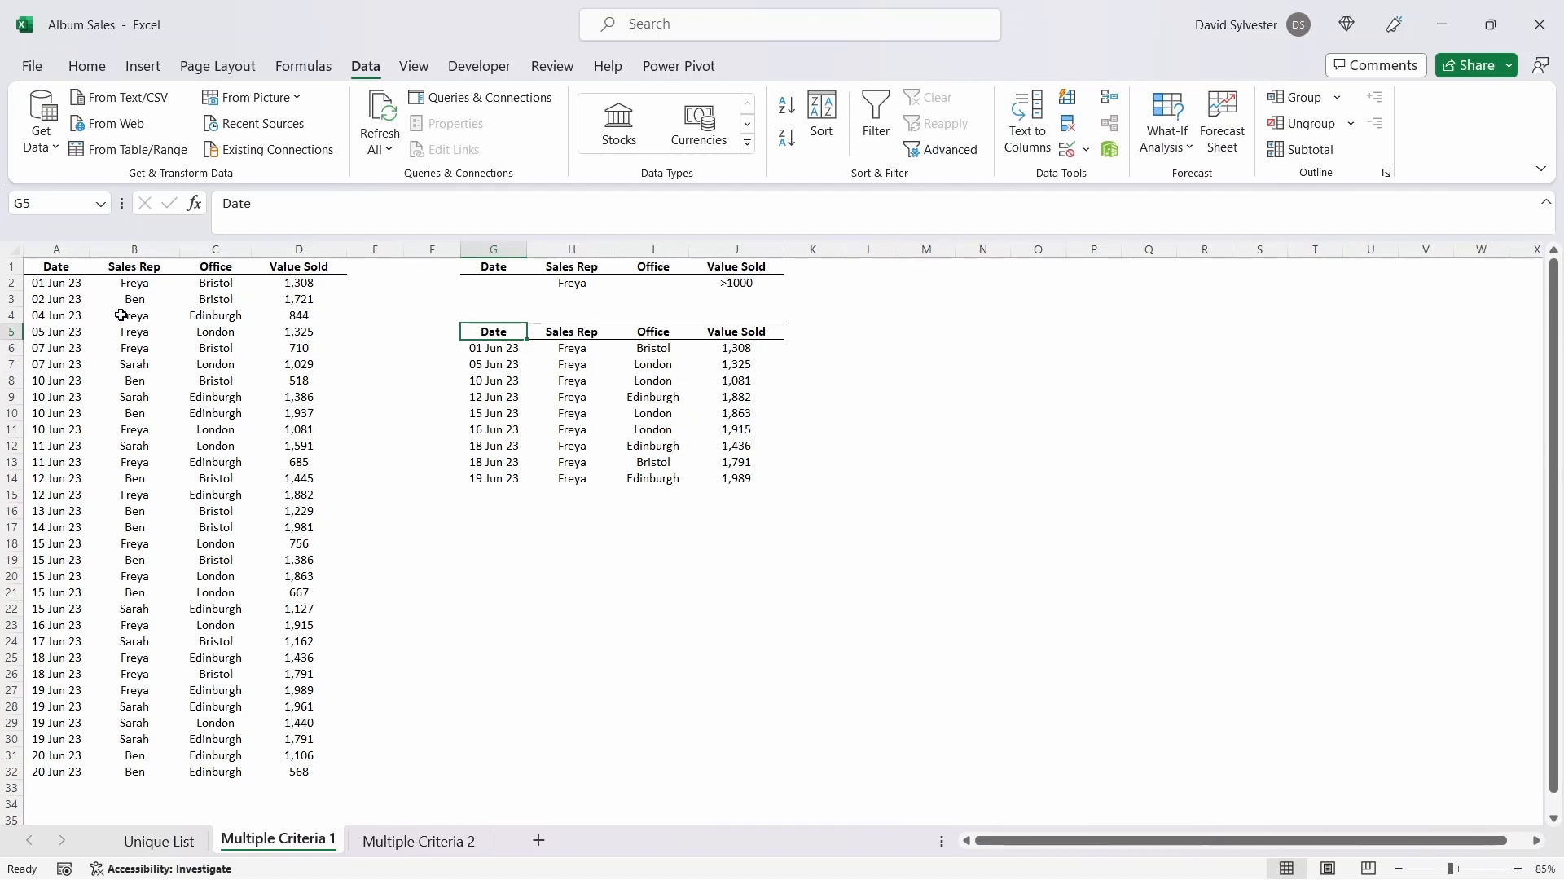
Compare the 04 Jun 23 record in the source list with the Value Sold criterion.
drag(58, 317, 276, 318)
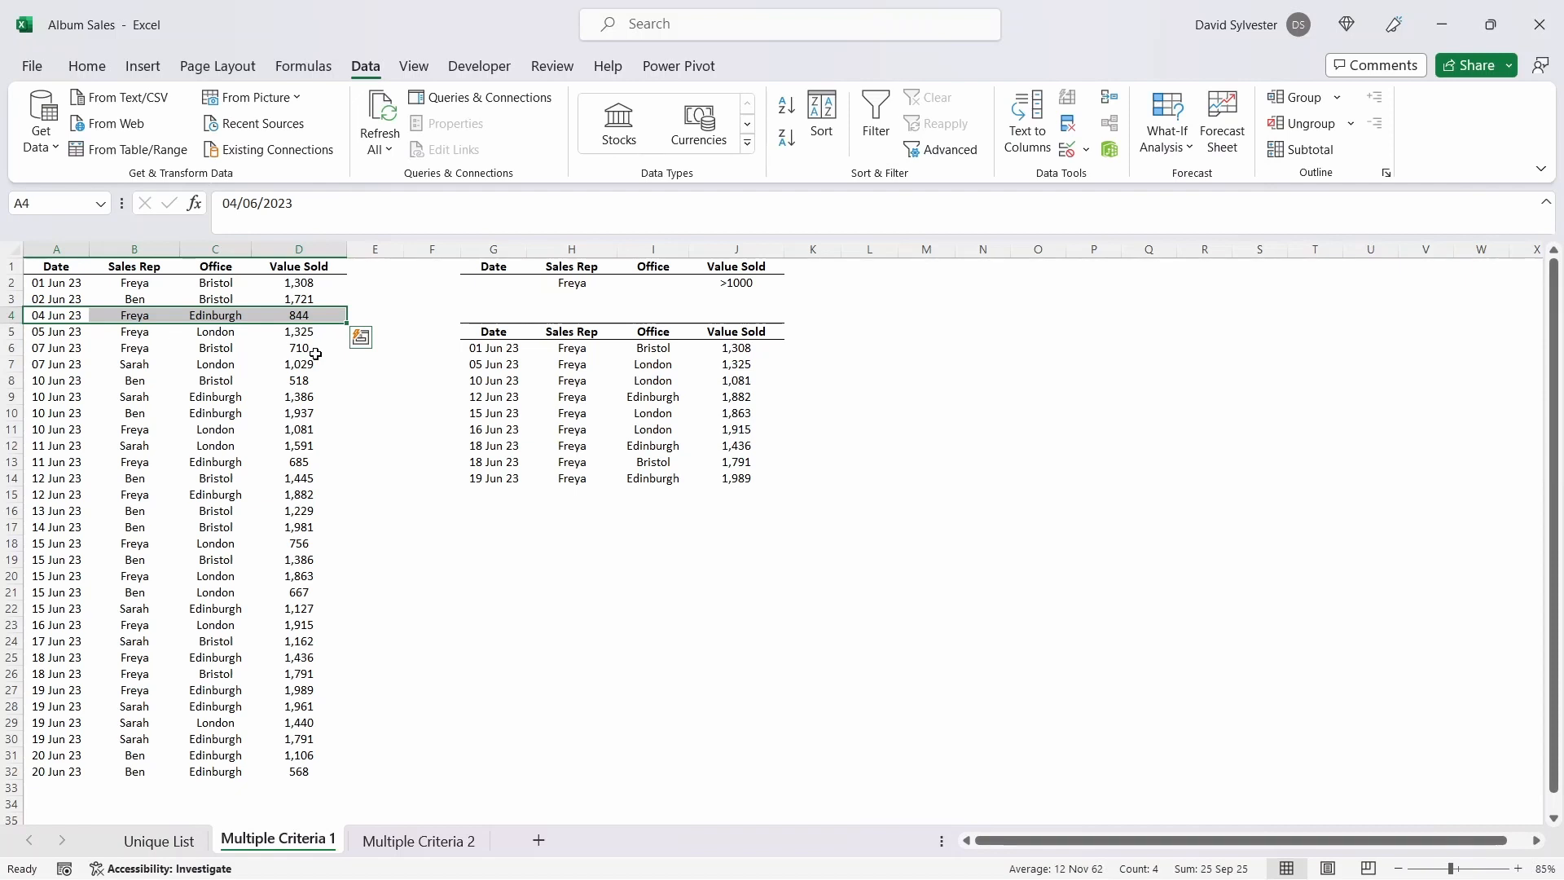
click(764, 282)
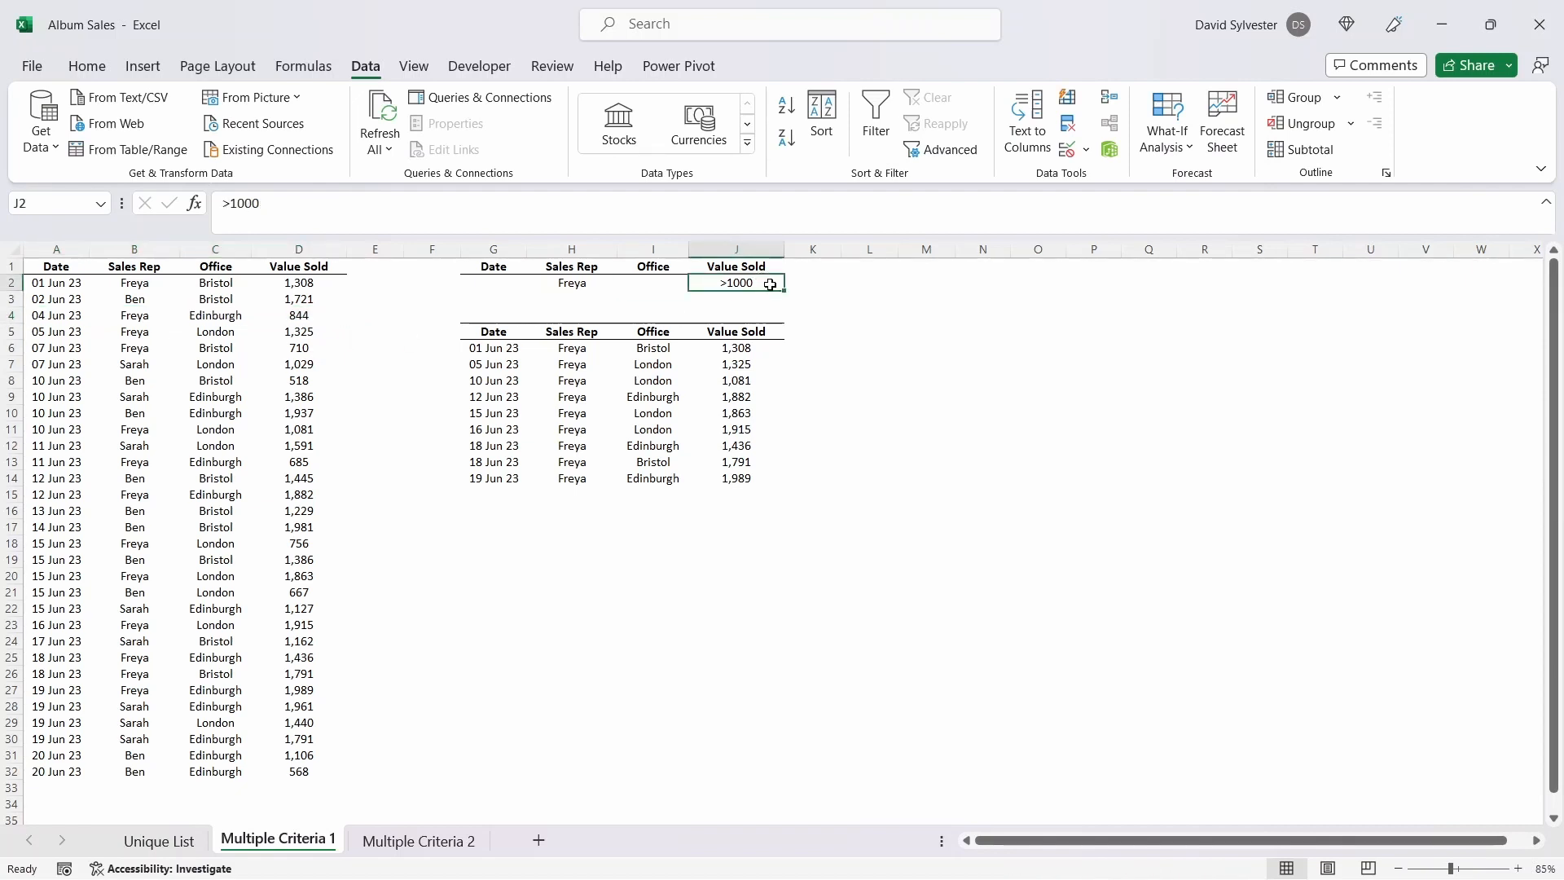
On the Multiple Criteria 2 sheet, use Advanced Filter to filter the album list A6:D206 in place with criteria range A1:D3.
key(ctrl+Page_Down)
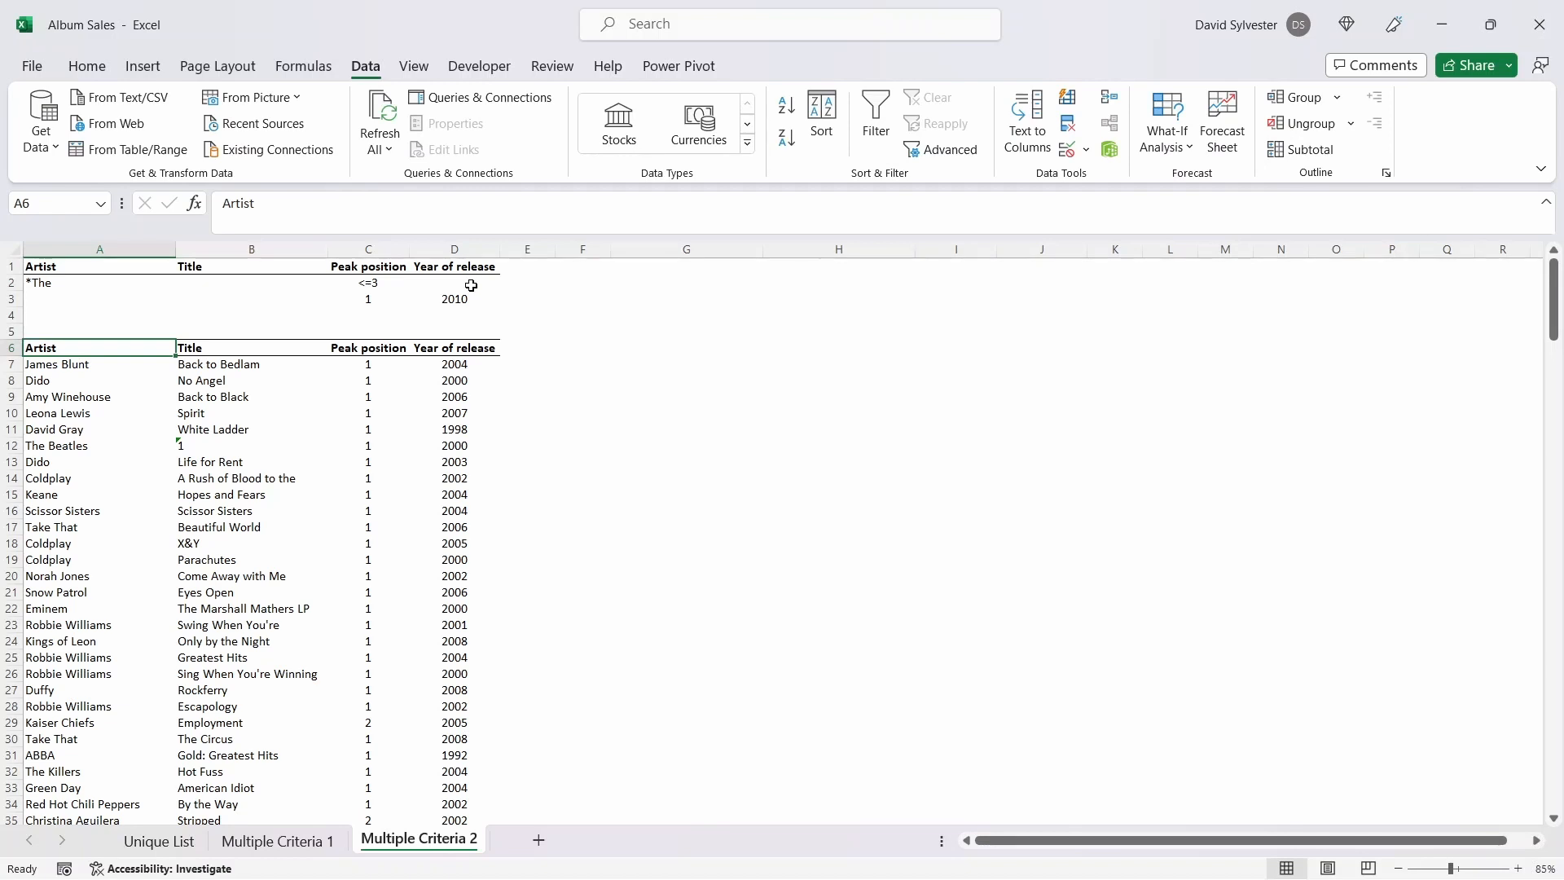
click(104, 280)
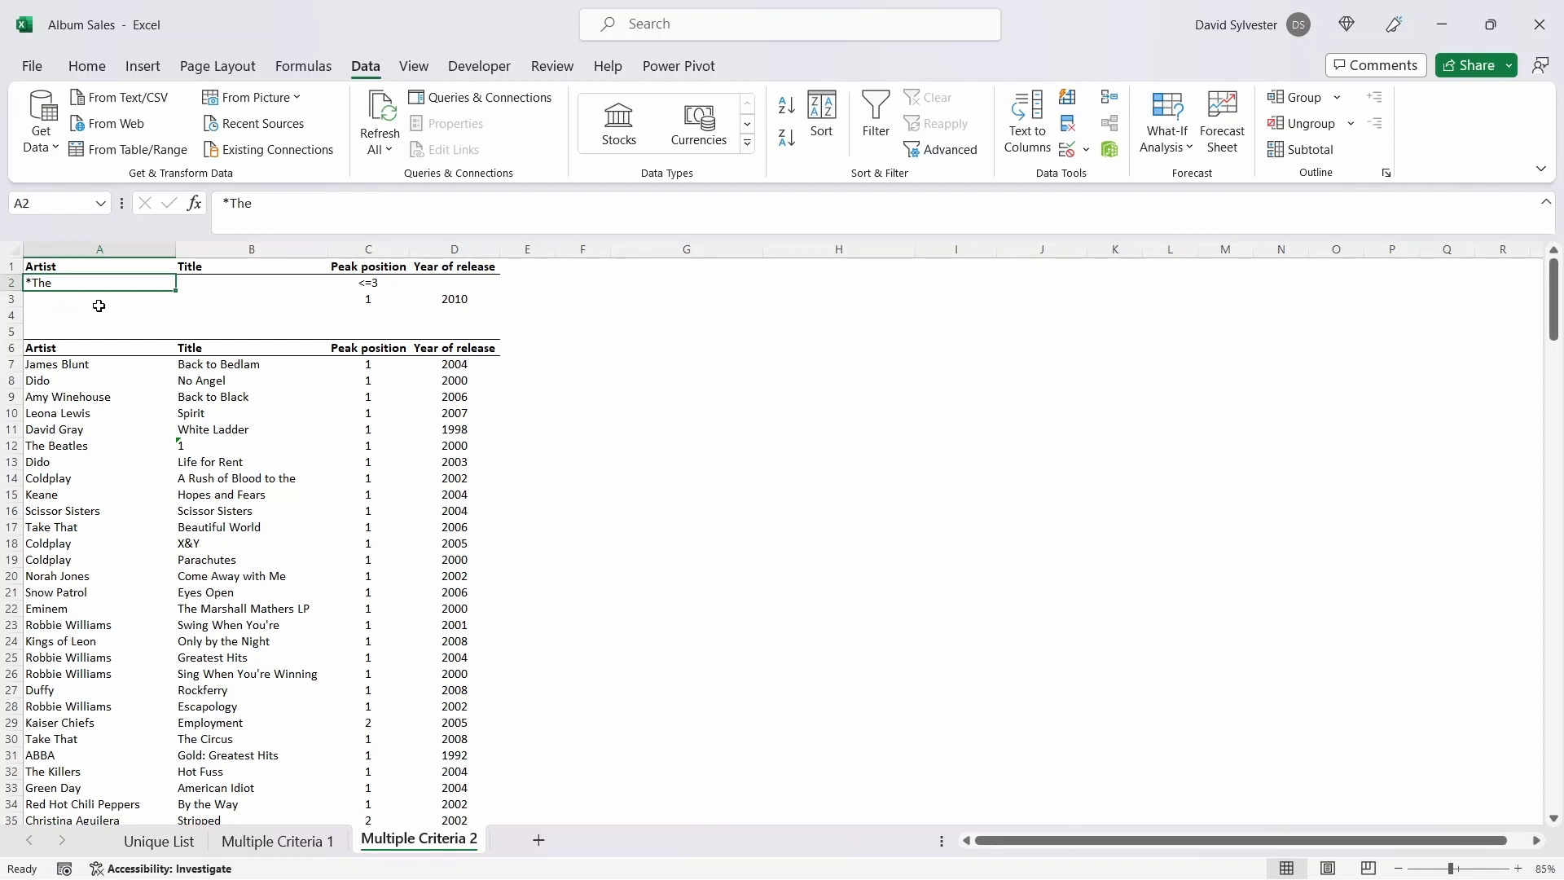
click(454, 299)
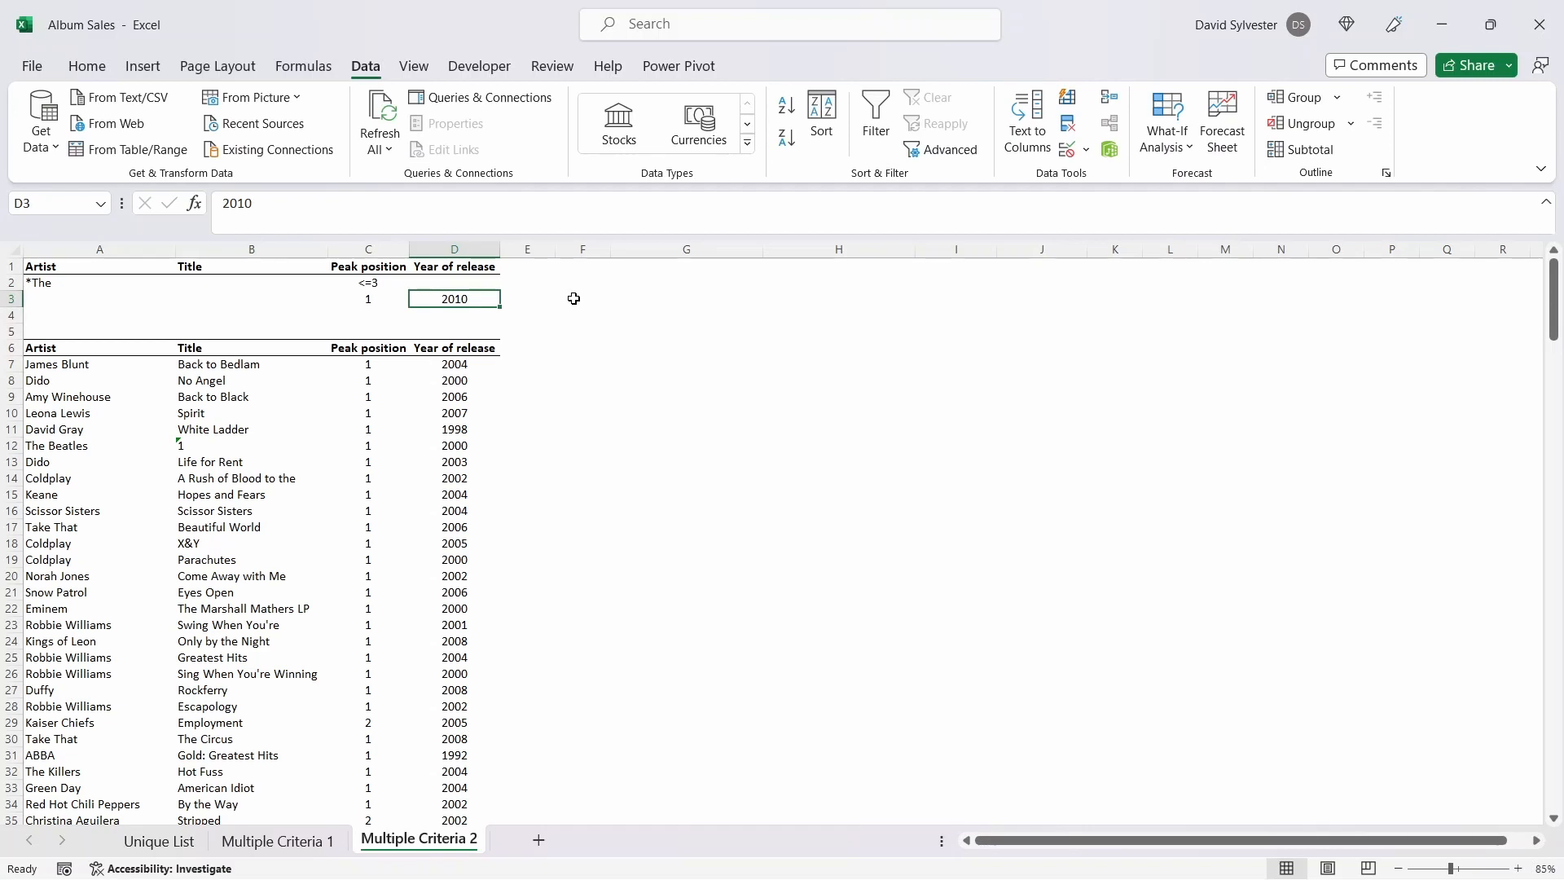
click(575, 298)
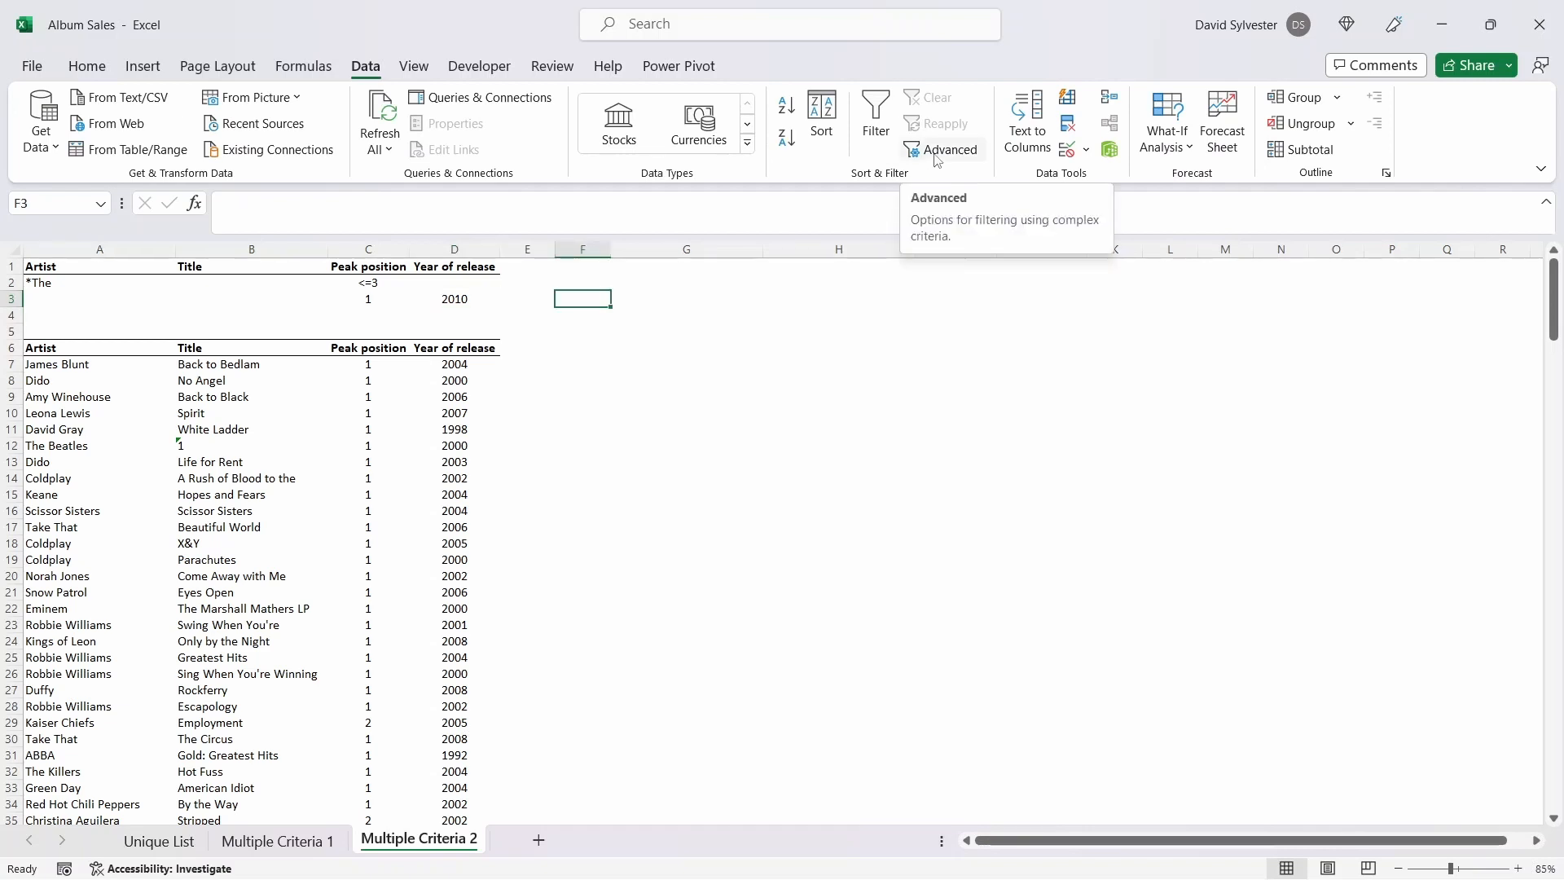
click(938, 153)
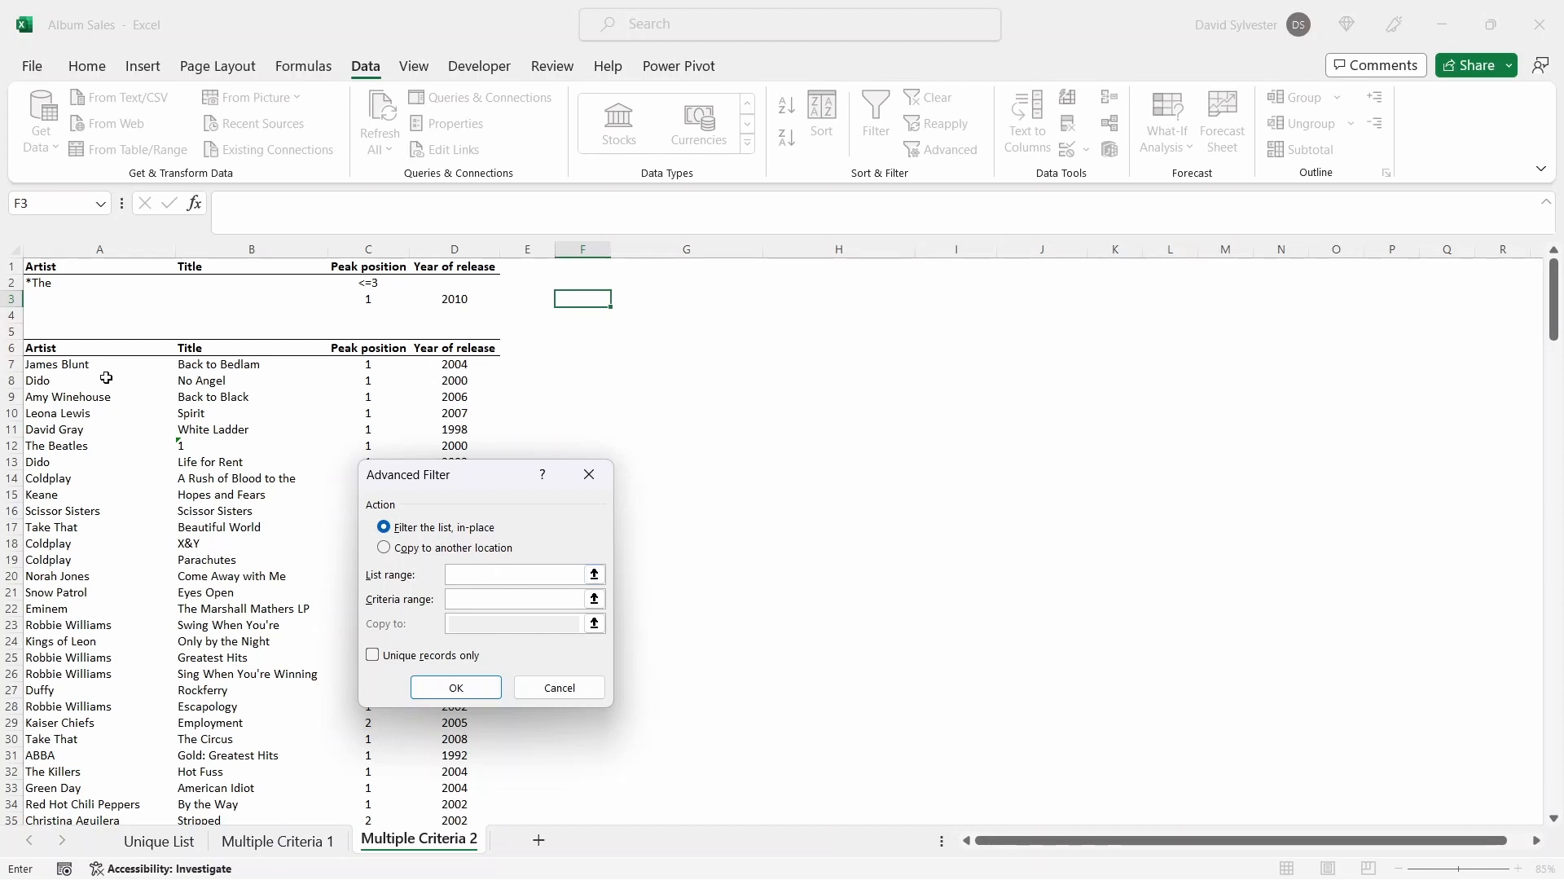
click(53, 350)
key(ctrl+shift+Right)
key(ctrl+shift+Down)
key(Tab)
drag(84, 268, 439, 301)
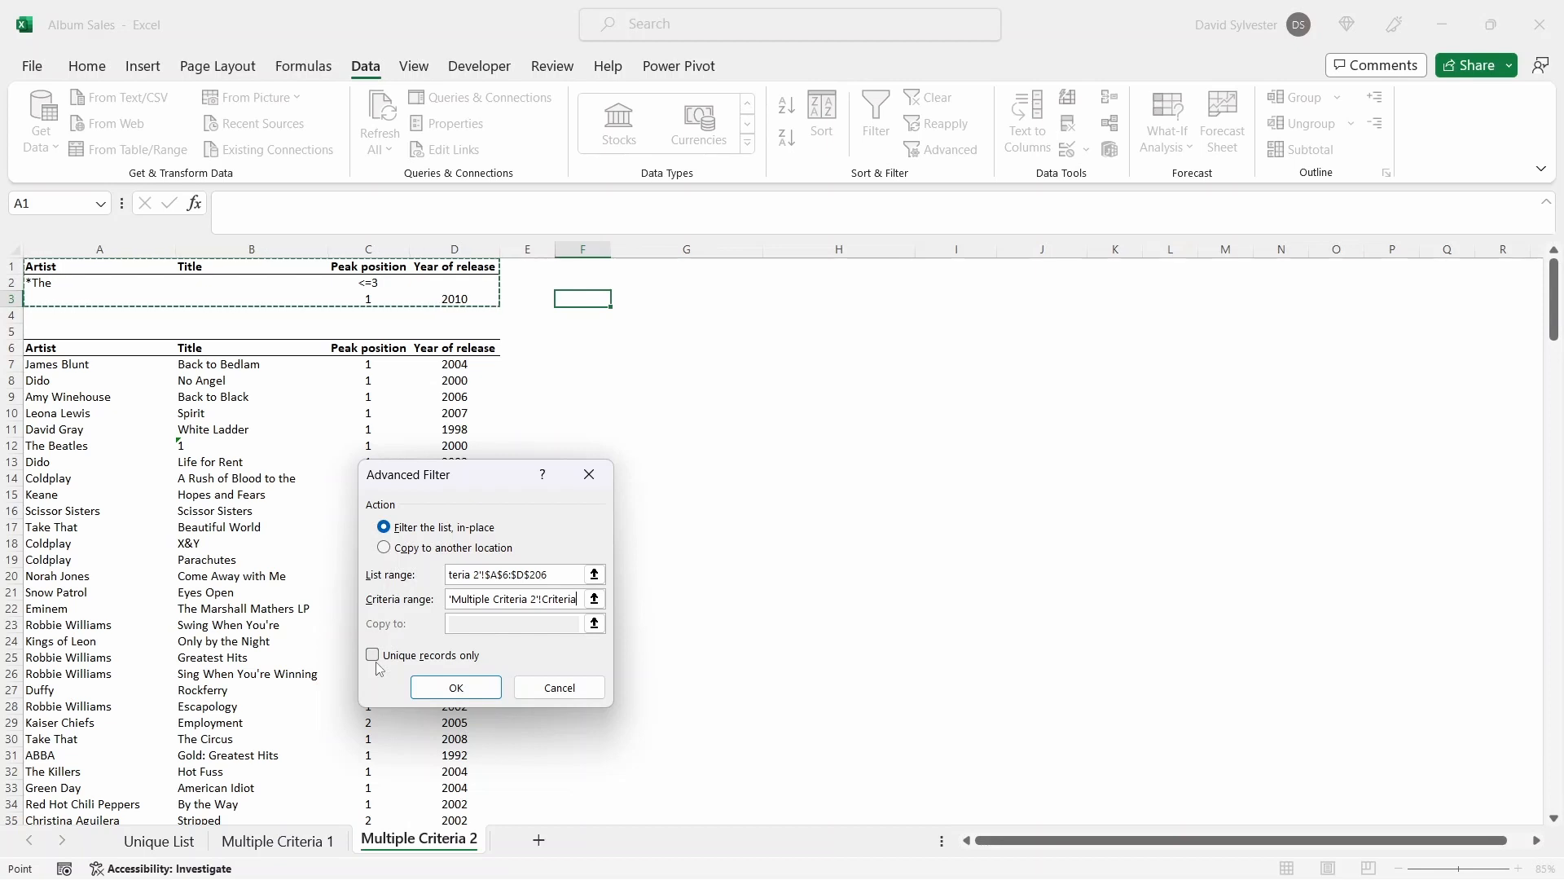
click(493, 697)
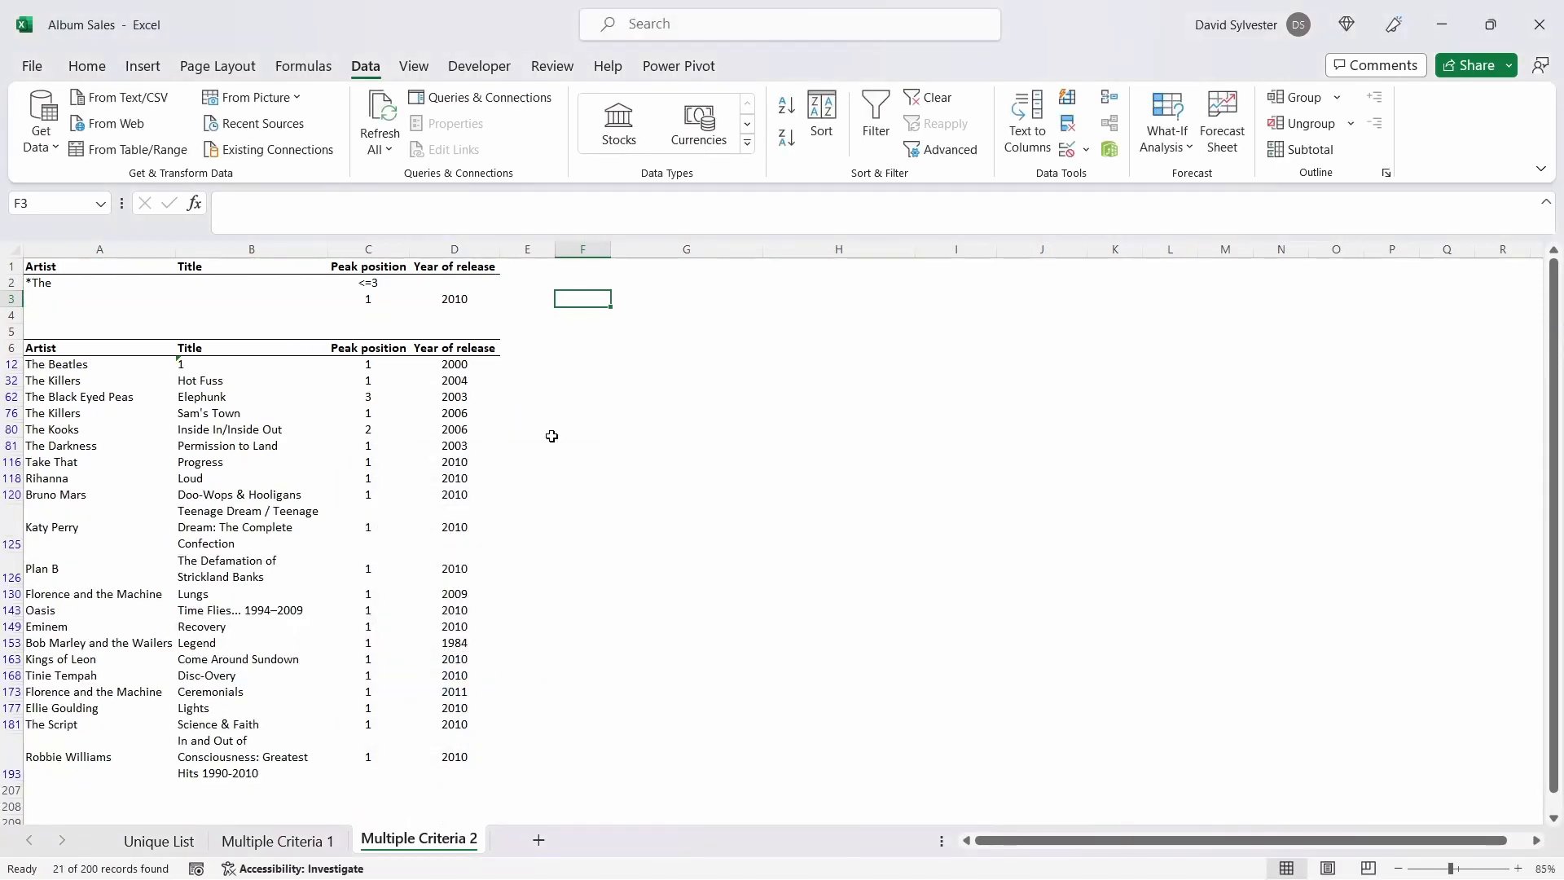